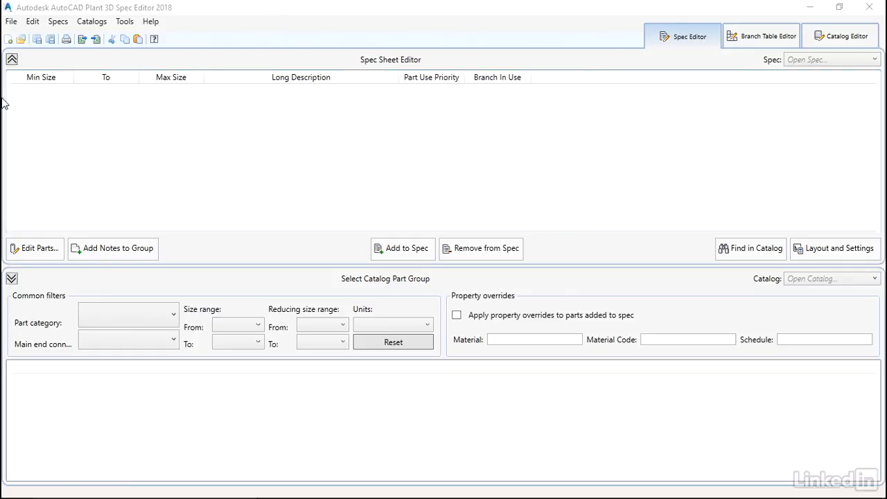
Open the spec file LI_CS150.pspx from the 02_03_Using common filters_start folder in the desktop's Exercise Files.
{"action": "left_click", "coordinate": [16, 25]}
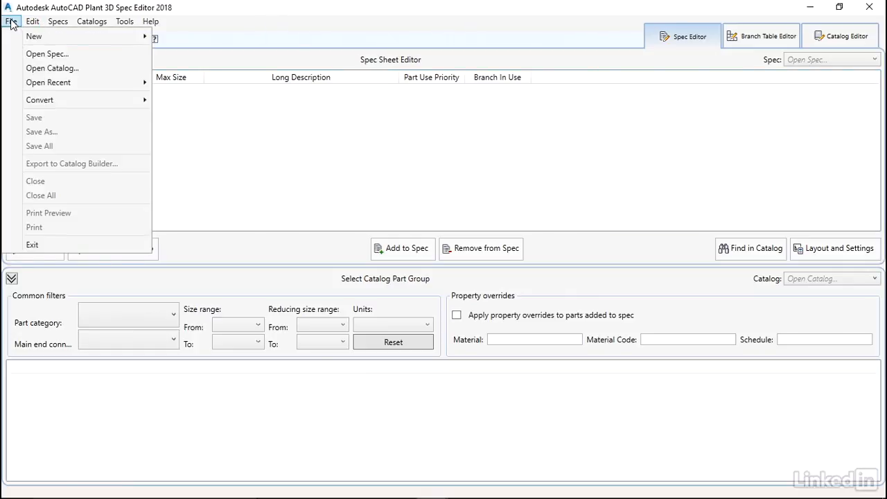
{"action": "left_click", "coordinate": [36, 55]}
{"action": "left_click", "coordinate": [55, 138]}
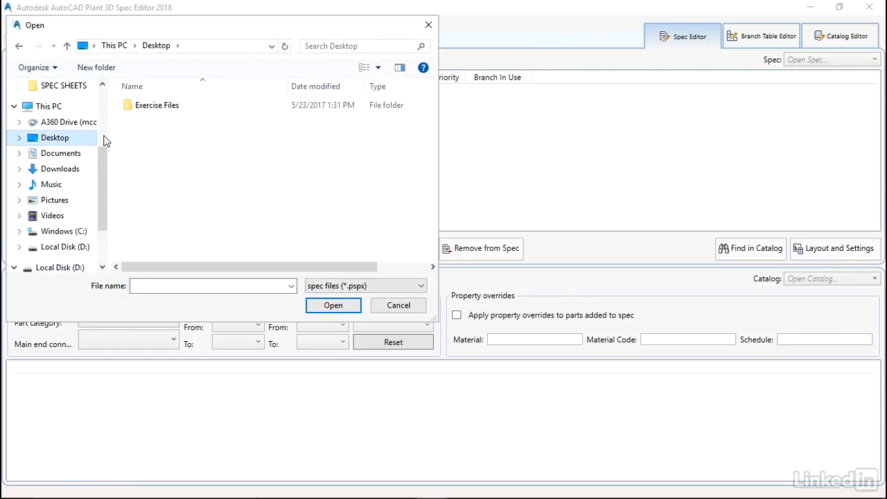
{"action": "double_click", "coordinate": [151, 108]}
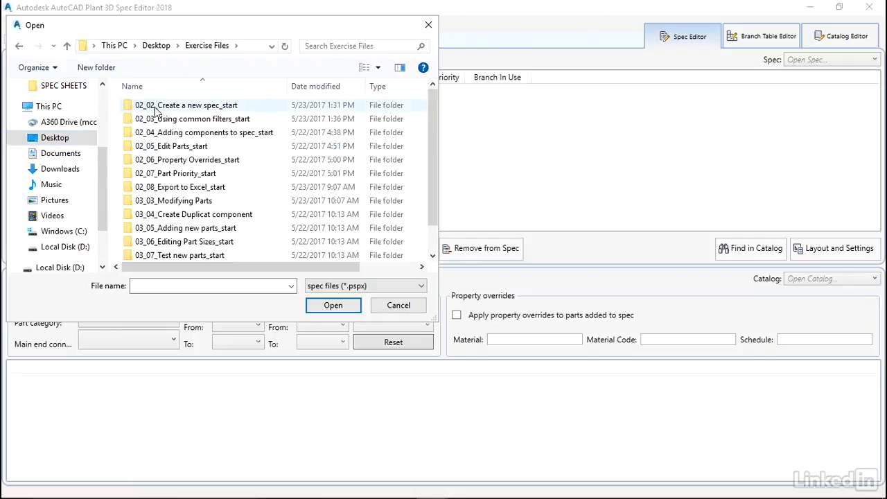
{"action": "left_click", "coordinate": [181, 123]}
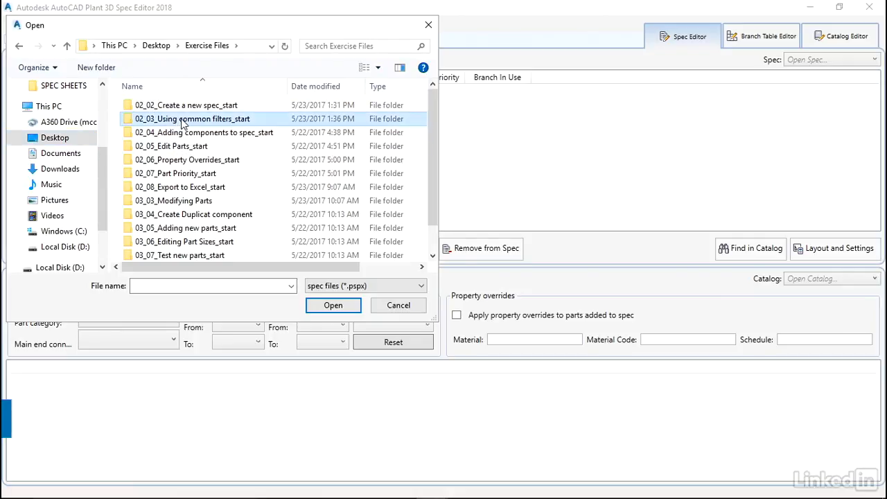
{"action": "double_click", "coordinate": [181, 120]}
{"action": "left_click", "coordinate": [154, 122]}
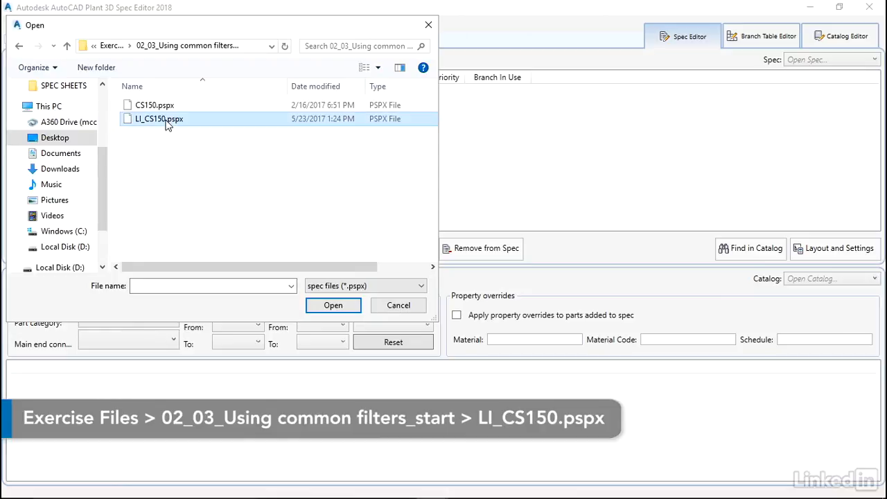
{"action": "left_click", "coordinate": [329, 306]}
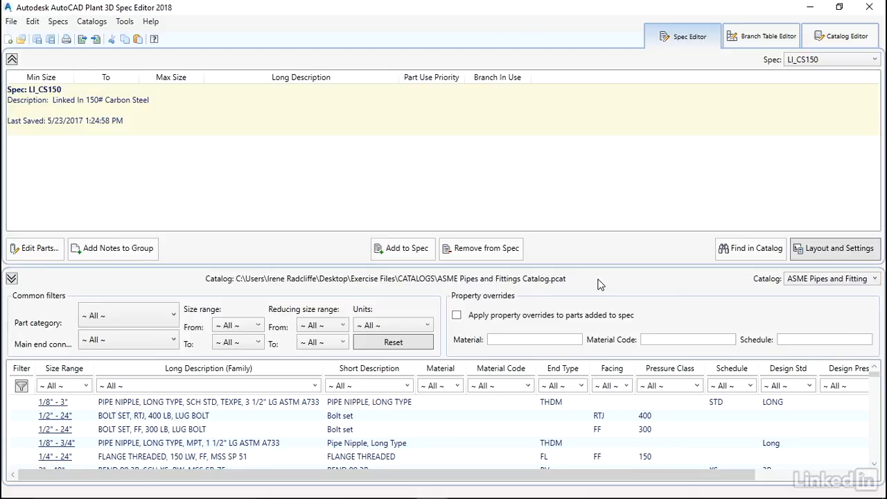
Collapse the spec sheet area and filter the catalog to the Fittings part category, keeping all main end connections.
{"action": "left_click", "coordinate": [12, 60]}
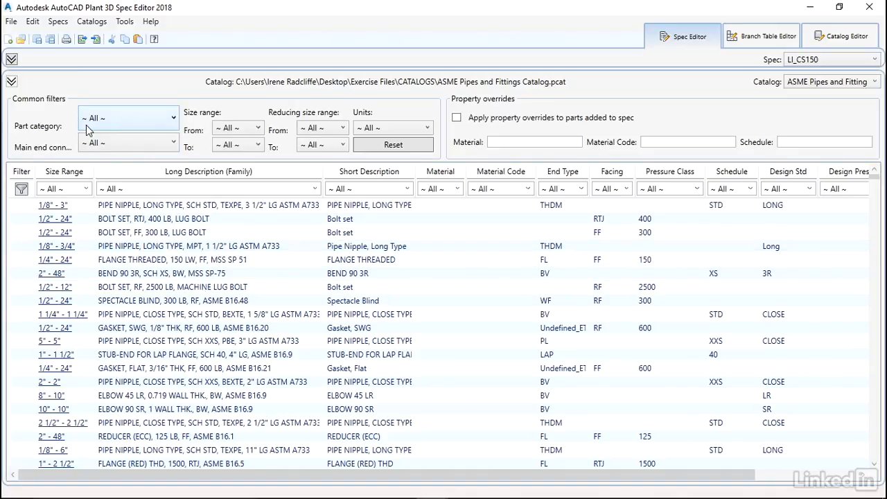
{"action": "left_click", "coordinate": [174, 120]}
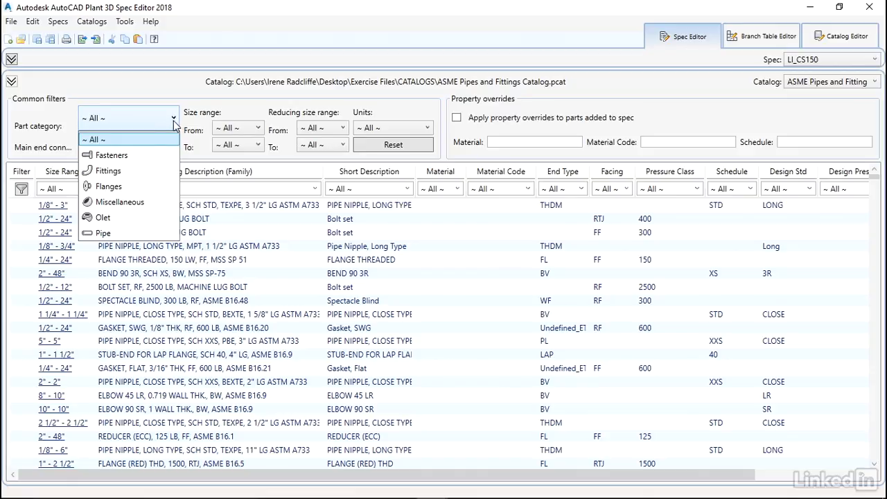
{"action": "left_click", "coordinate": [118, 172]}
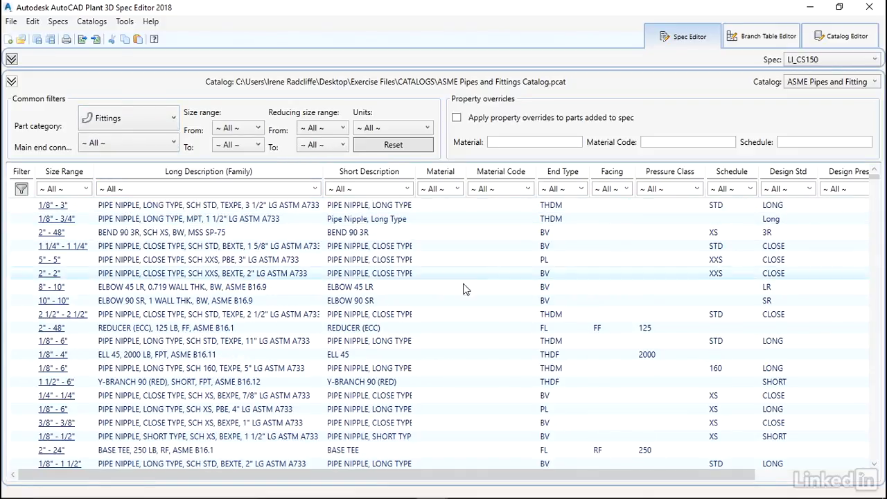
{"action": "left_click_drag", "start_coordinate": [874, 177], "coordinate": [624, 229]}
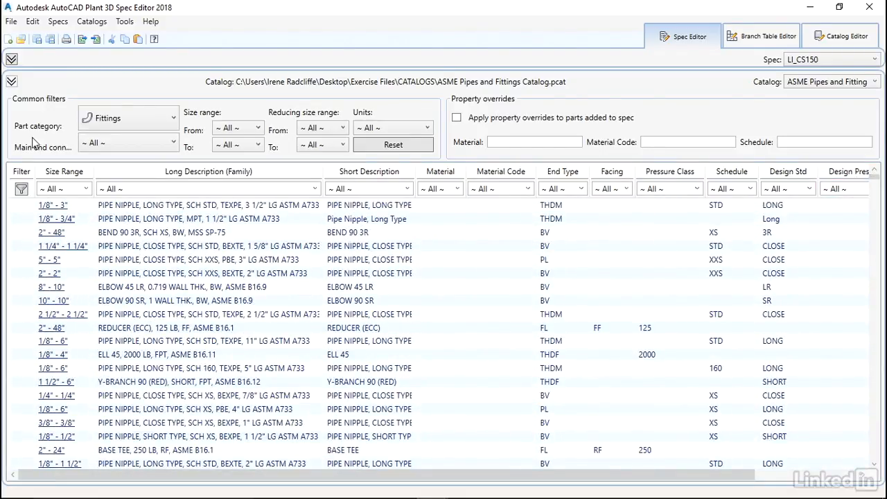
{"action": "left_click", "coordinate": [173, 143]}
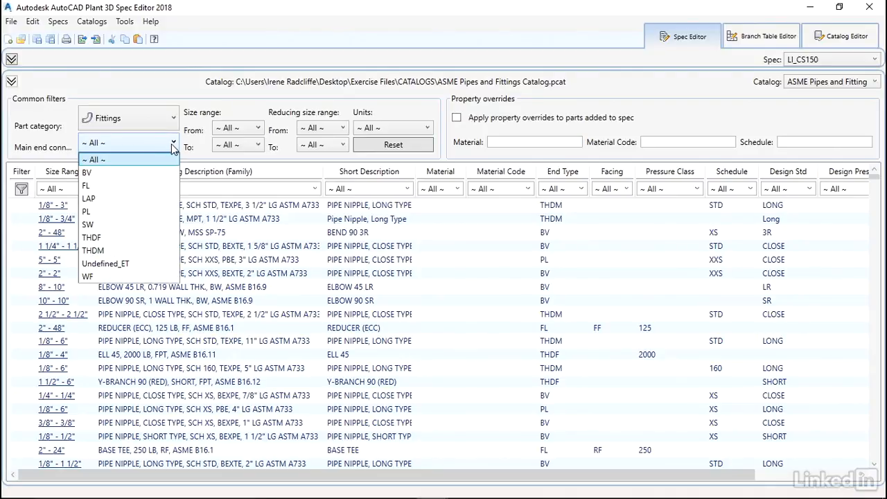
{"action": "left_click", "coordinate": [97, 145]}
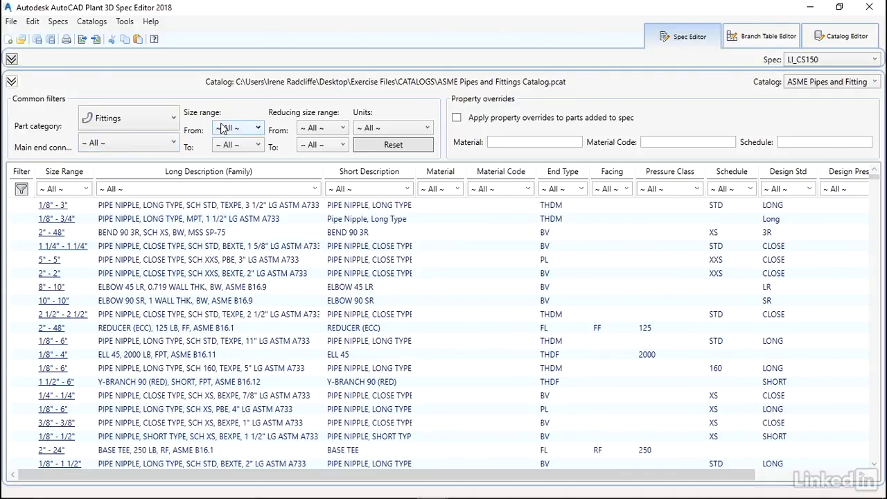
Limit the catalog's size range to parts from 1 to 12.
{"action": "left_click", "coordinate": [259, 129]}
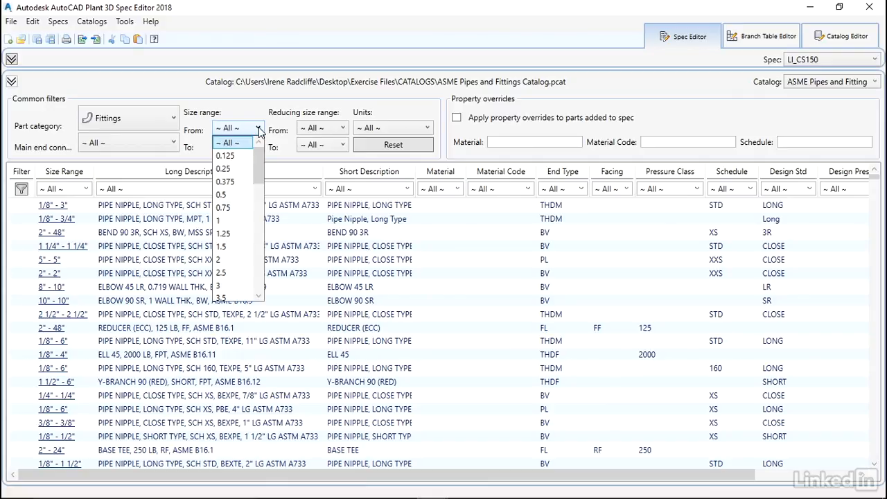
{"action": "scroll", "coordinate": [261, 170], "scroll_direction": "down", "scroll_amount": 1}
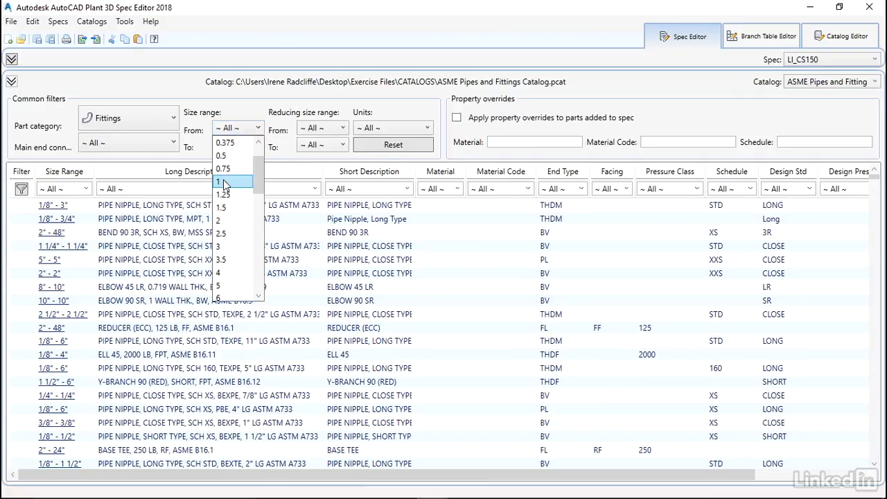
{"action": "left_click", "coordinate": [223, 181]}
{"action": "left_click", "coordinate": [258, 146]}
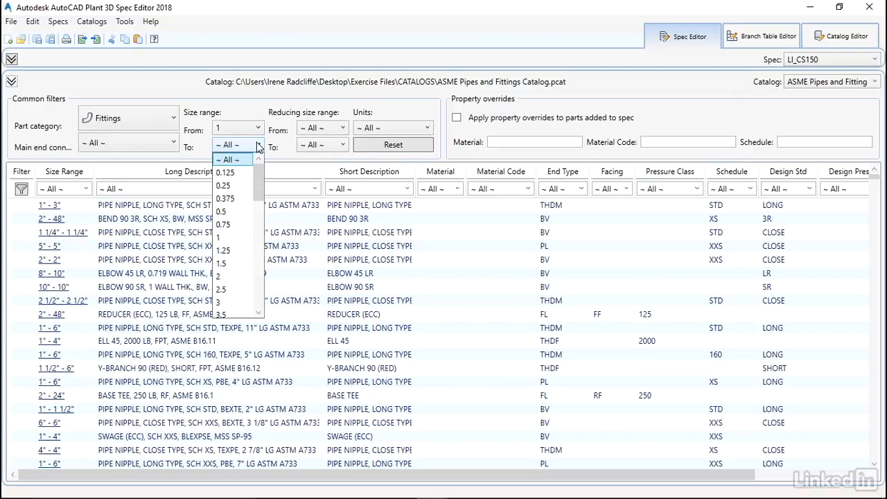
{"action": "left_click_drag", "start_coordinate": [257, 176], "coordinate": [257, 208]}
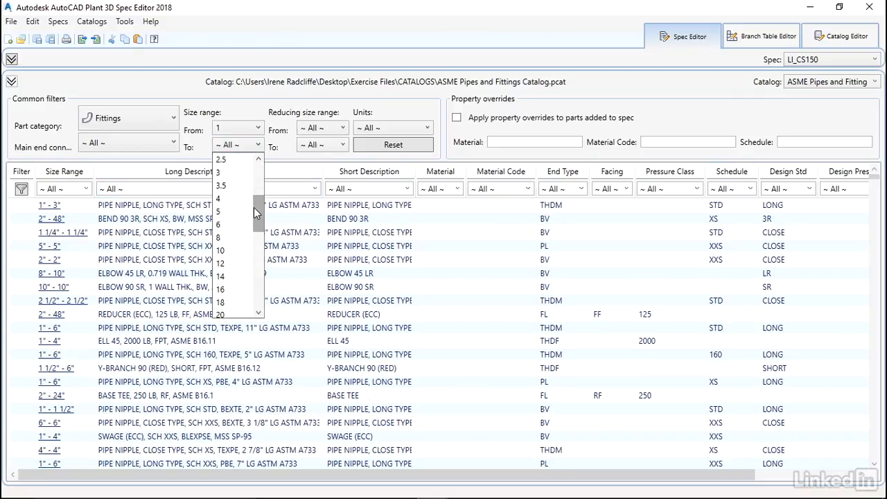
{"action": "left_click", "coordinate": [227, 264]}
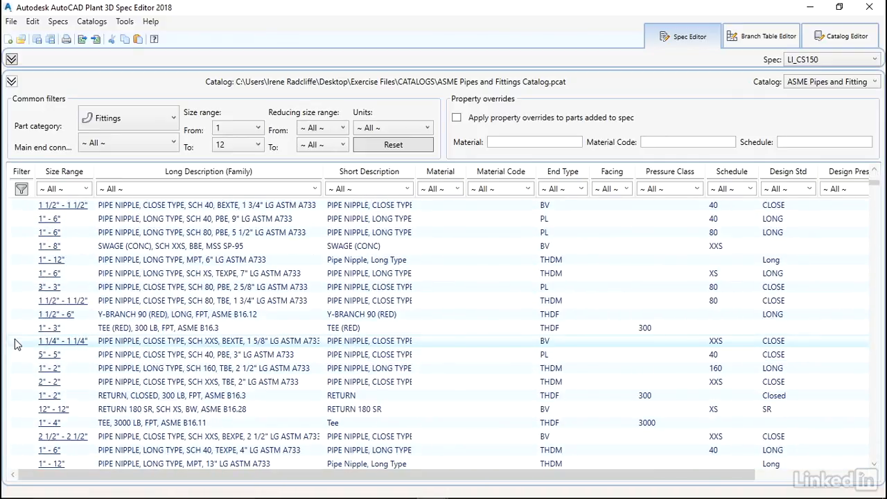
{"action": "scroll", "coordinate": [18, 345], "scroll_direction": "down", "scroll_amount": 1}
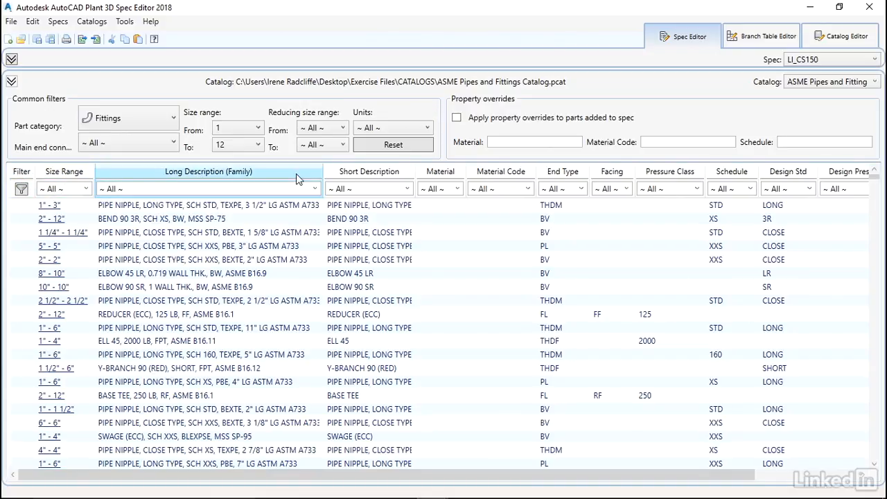
Browse the long description choices, then filter the fittings by the short description TEE.
{"action": "left_click", "coordinate": [316, 190]}
{"action": "left_click", "coordinate": [315, 190]}
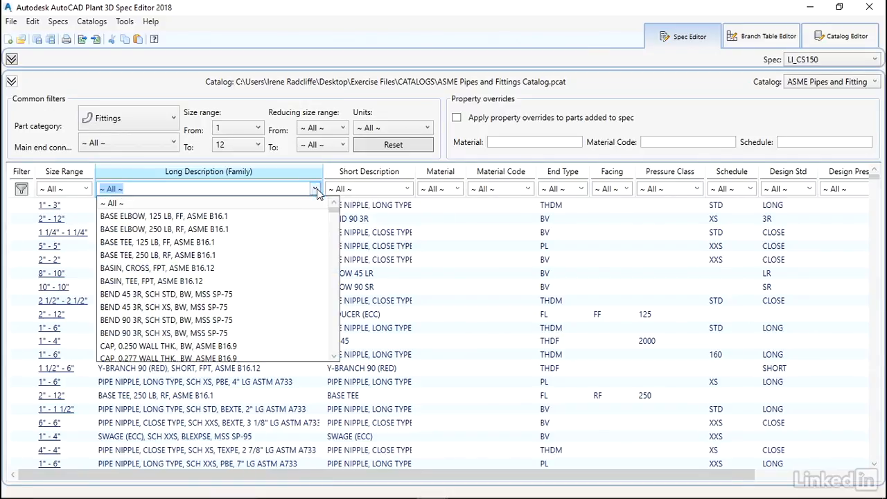
{"action": "scroll", "coordinate": [332, 192], "scroll_direction": "down", "scroll_amount": 8}
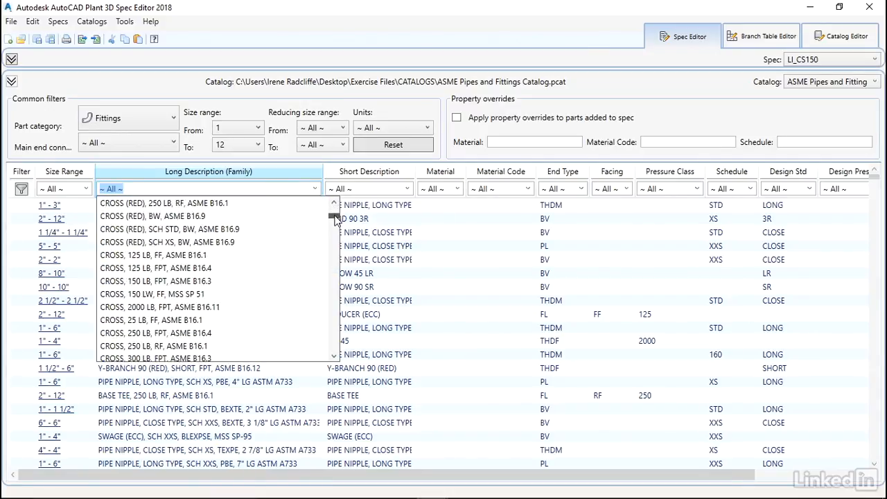
{"action": "scroll", "coordinate": [335, 197], "scroll_direction": "up", "scroll_amount": 8}
{"action": "left_click", "coordinate": [405, 189]}
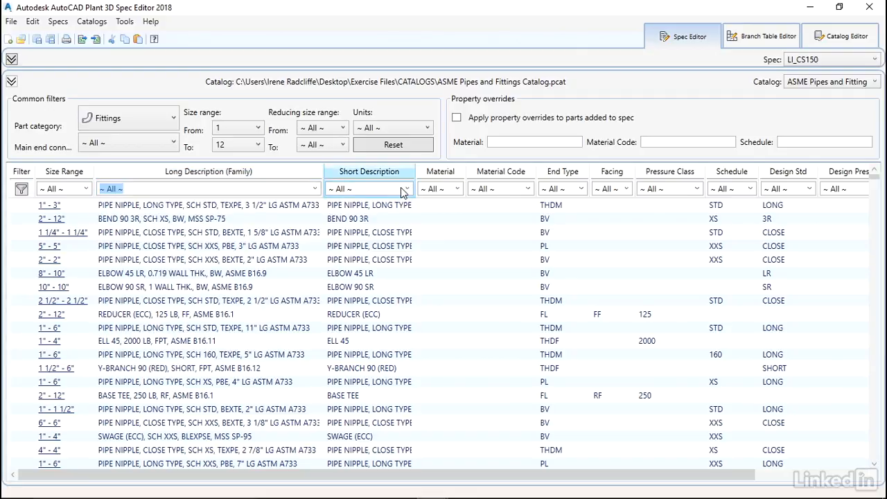
{"action": "left_click", "coordinate": [408, 189]}
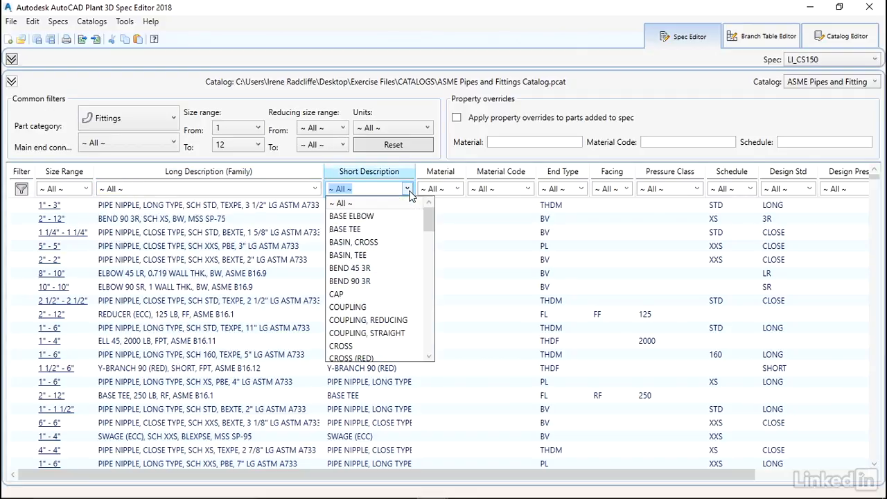
{"action": "left_click_drag", "start_coordinate": [427, 216], "coordinate": [430, 324]}
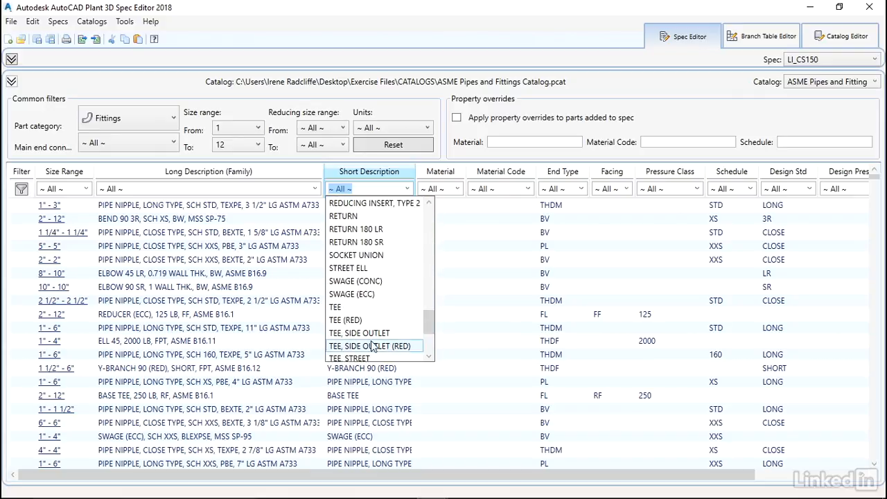
{"action": "left_click", "coordinate": [339, 308]}
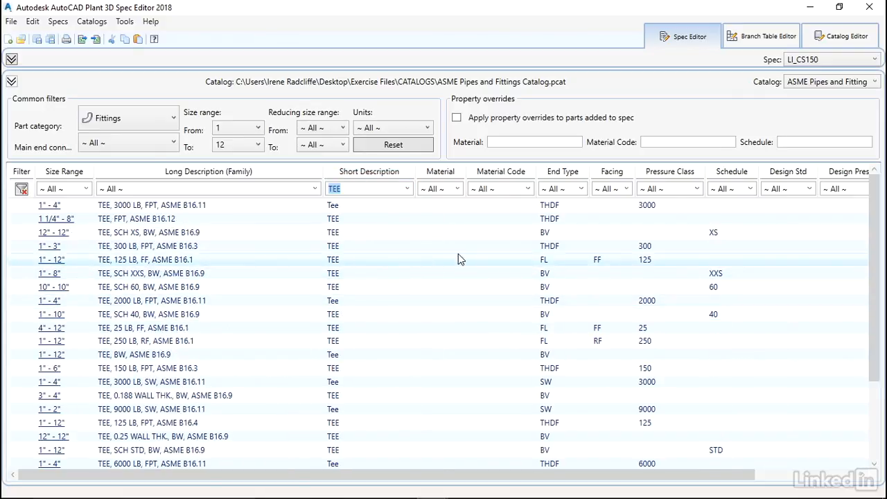
Narrow the tees to end type BV and schedule 40, and select the matching ASME B16.9 tee.
{"action": "left_click", "coordinate": [580, 188]}
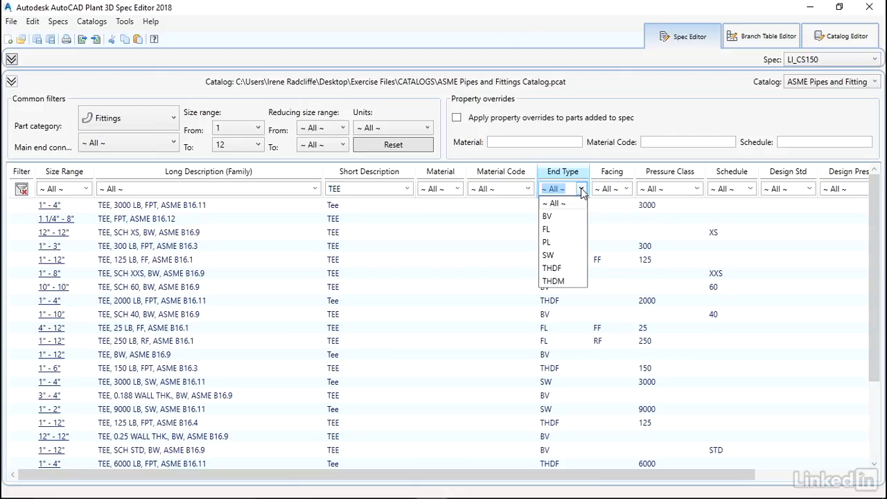
{"action": "left_click", "coordinate": [552, 217]}
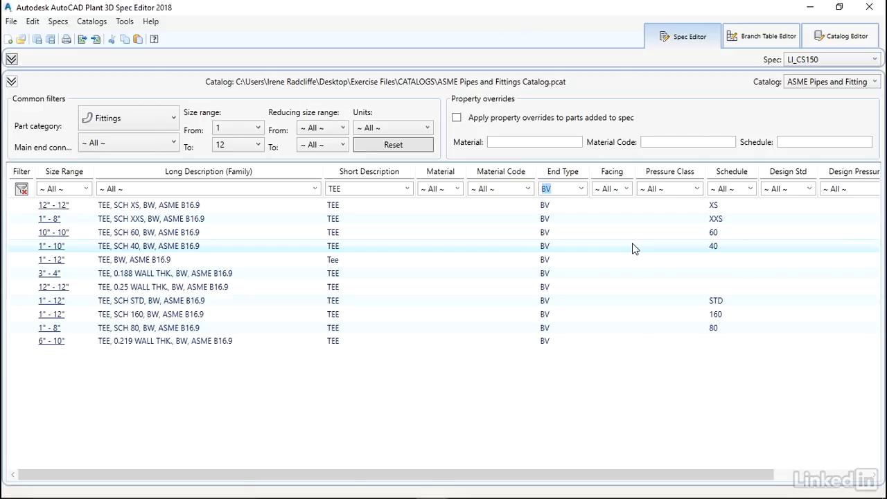
{"action": "left_click", "coordinate": [751, 188]}
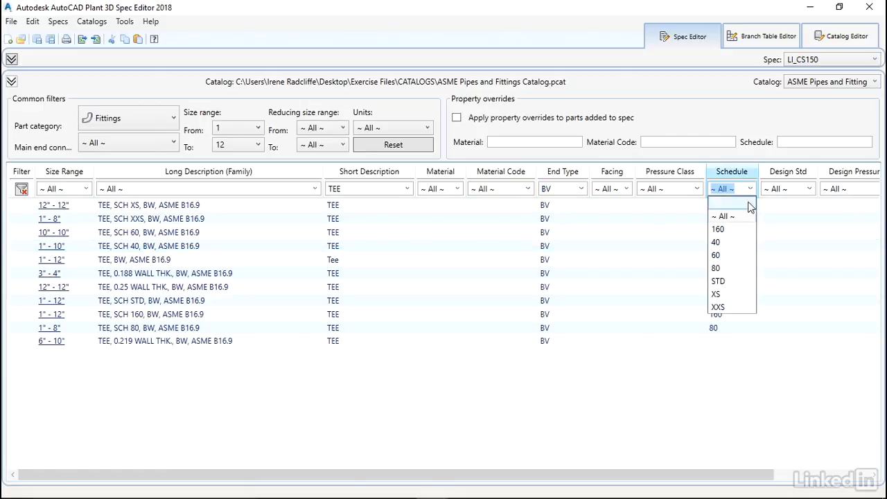
{"action": "left_click", "coordinate": [717, 243]}
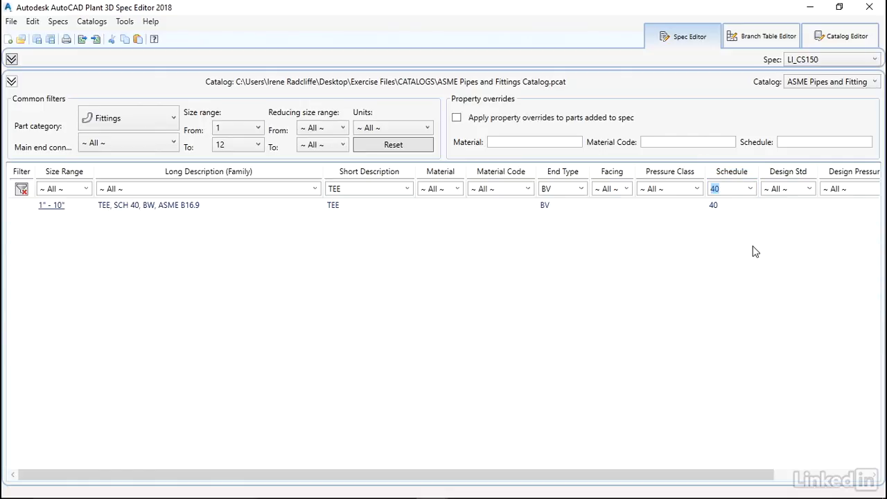
{"action": "left_click", "coordinate": [161, 207]}
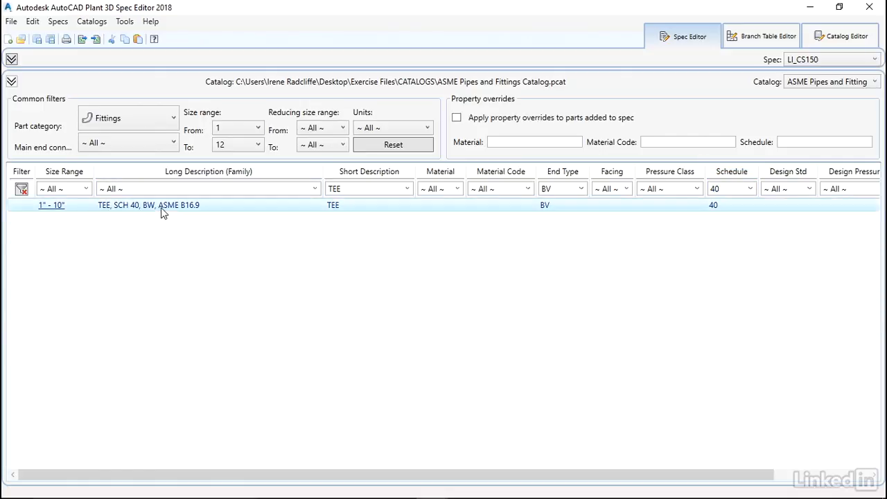
Clear the column filters and change the part category to Pipe.
{"action": "left_click", "coordinate": [21, 189]}
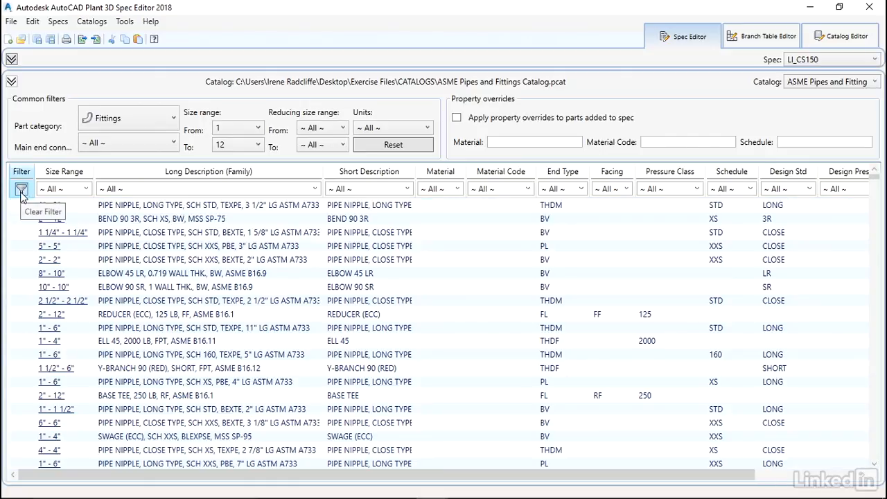
{"action": "left_click", "coordinate": [112, 126]}
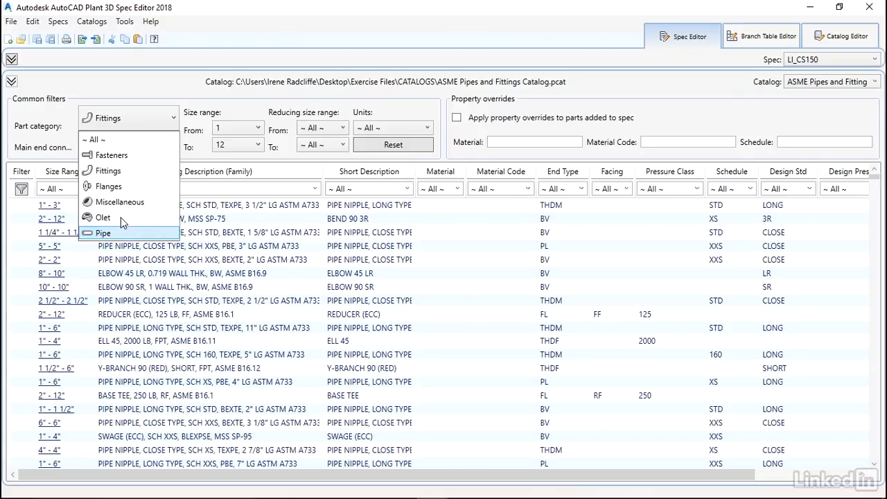
{"action": "left_click", "coordinate": [108, 233]}
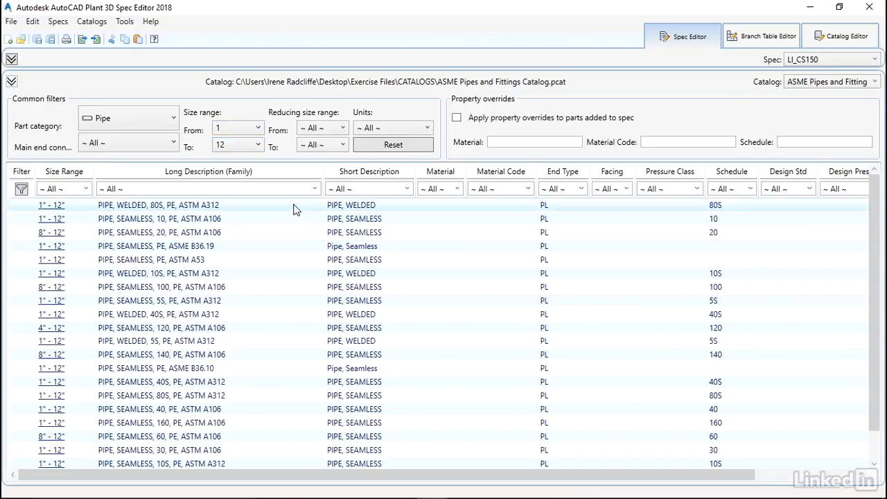
Filter the pipes by the long description PIPE, SEAMLESS, PE, ASME B36.10.
{"action": "left_click", "coordinate": [315, 189]}
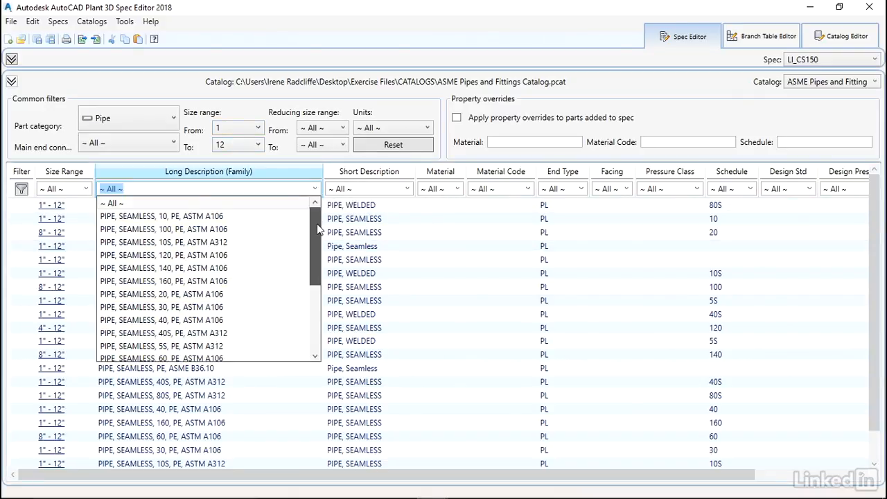
{"action": "left_click_drag", "start_coordinate": [316, 220], "coordinate": [316, 279]}
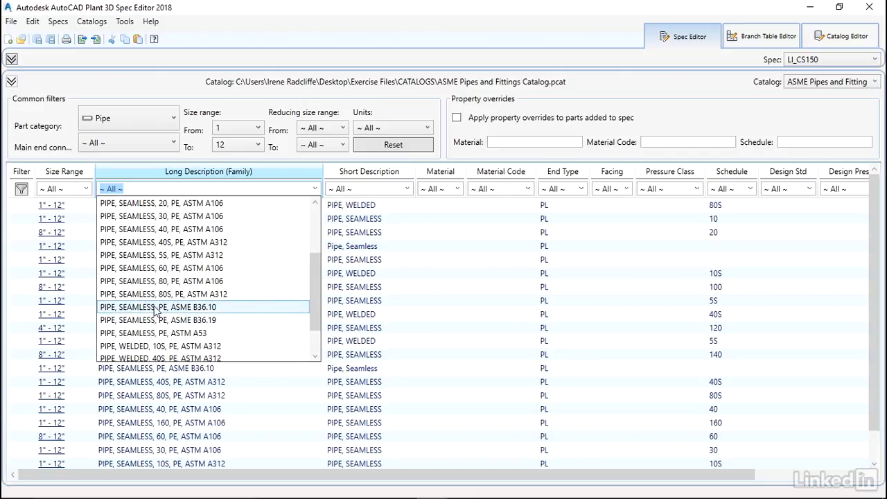
{"action": "left_click", "coordinate": [214, 309]}
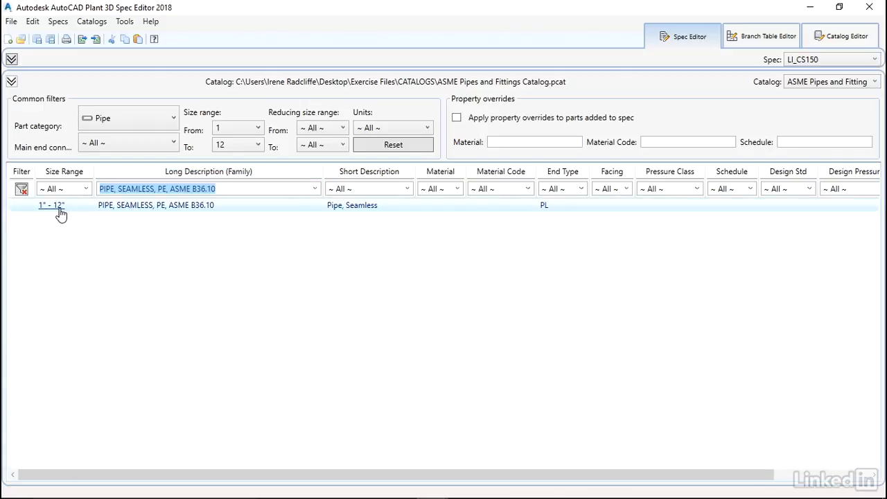
Change the part category to Flanges and filter the list by the short description FLANGE WN.
{"action": "left_click", "coordinate": [173, 118]}
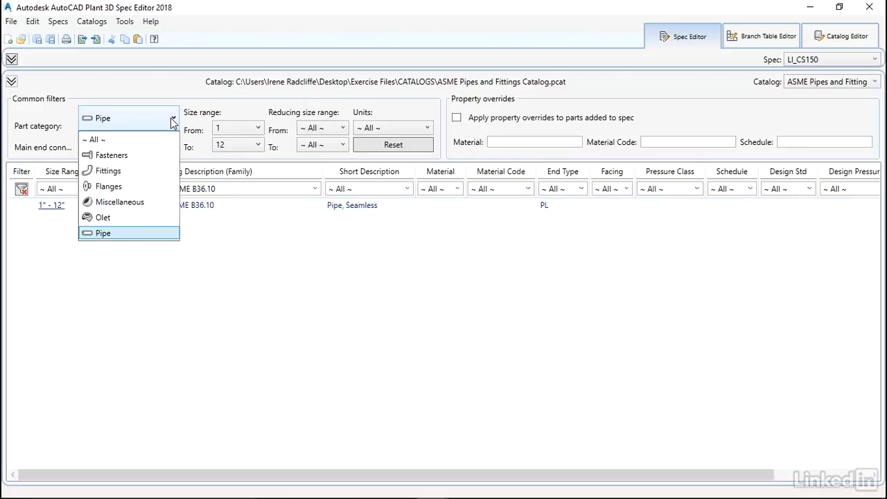
{"action": "left_click", "coordinate": [123, 186]}
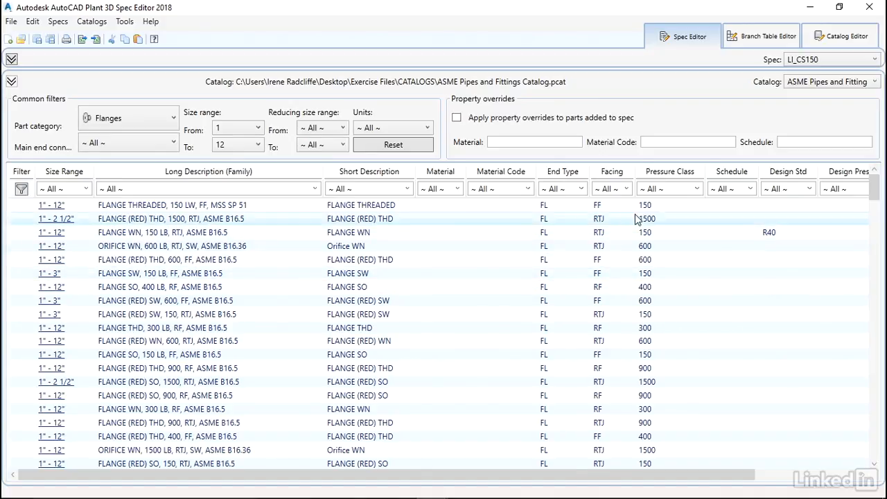
{"action": "left_click", "coordinate": [408, 189]}
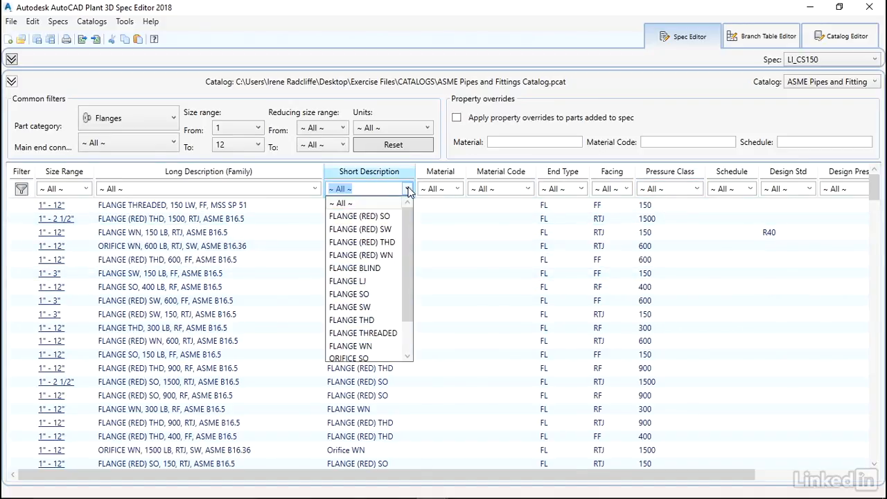
{"action": "left_click_drag", "start_coordinate": [404, 225], "coordinate": [405, 275]}
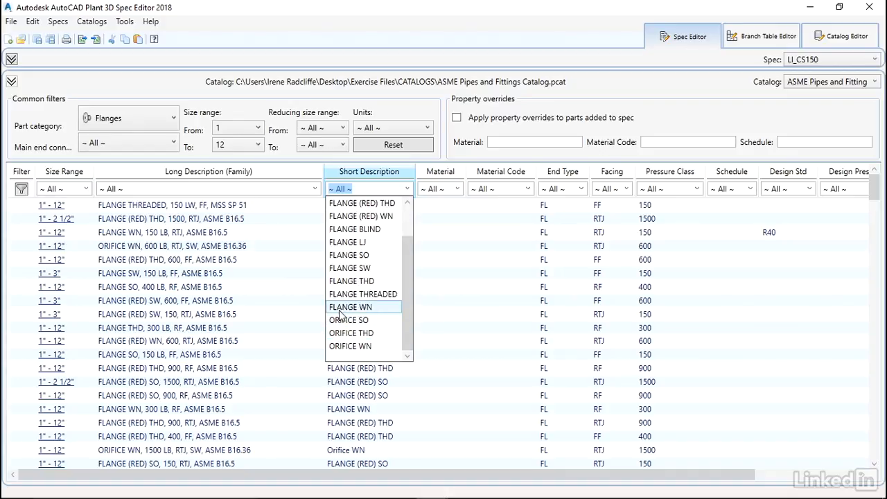
{"action": "left_click", "coordinate": [371, 306]}
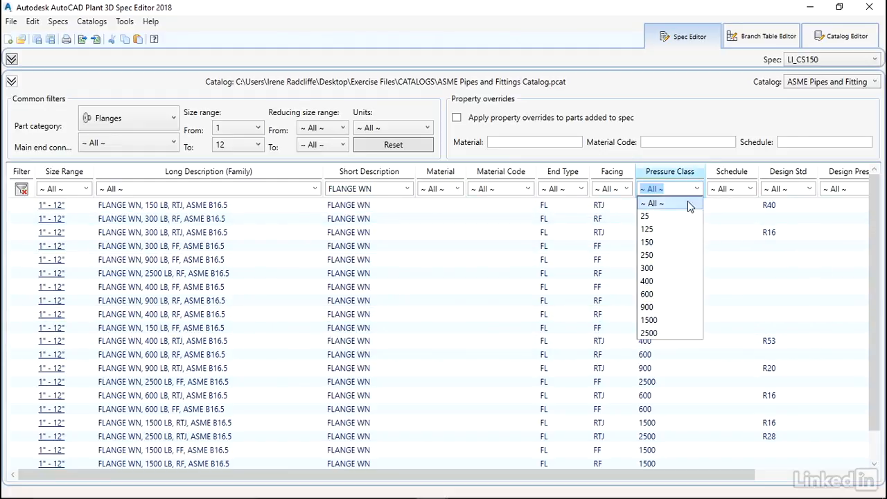
Narrow the weld neck flanges to pressure class 150 and facing RF, and select the matching ASME B16.5 flange.
{"action": "left_click", "coordinate": [649, 247]}
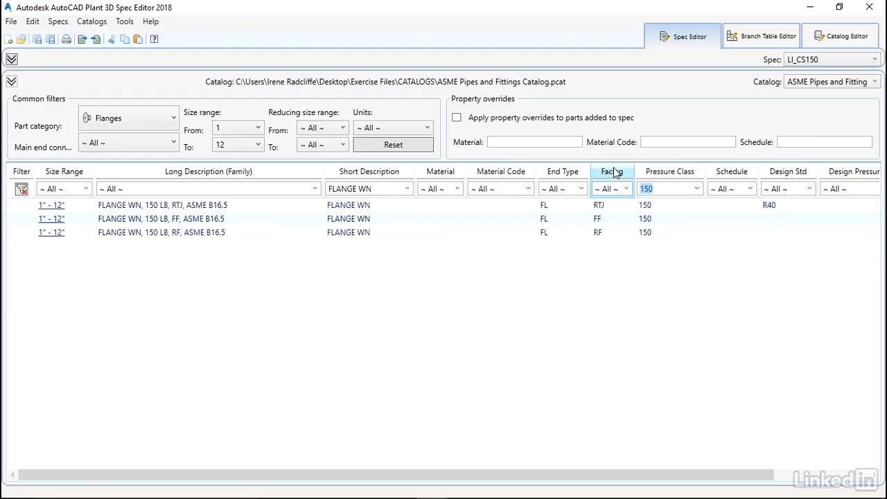
{"action": "left_click", "coordinate": [627, 189]}
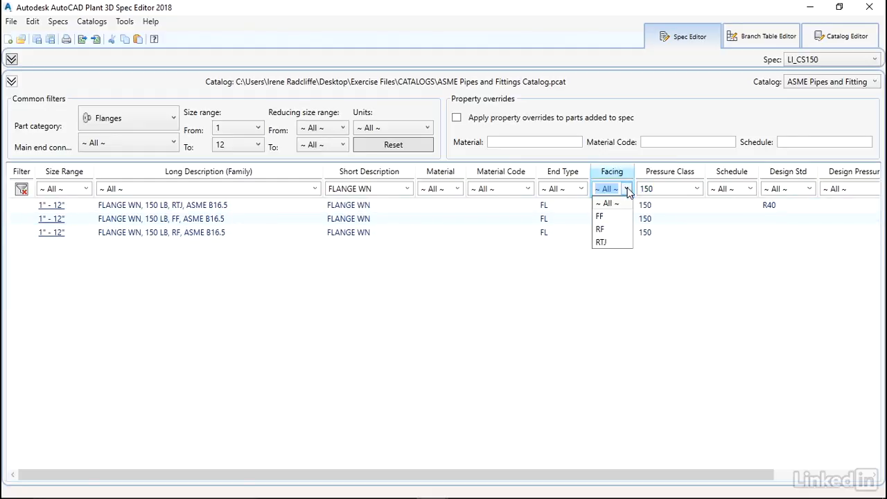
{"action": "left_click", "coordinate": [605, 229]}
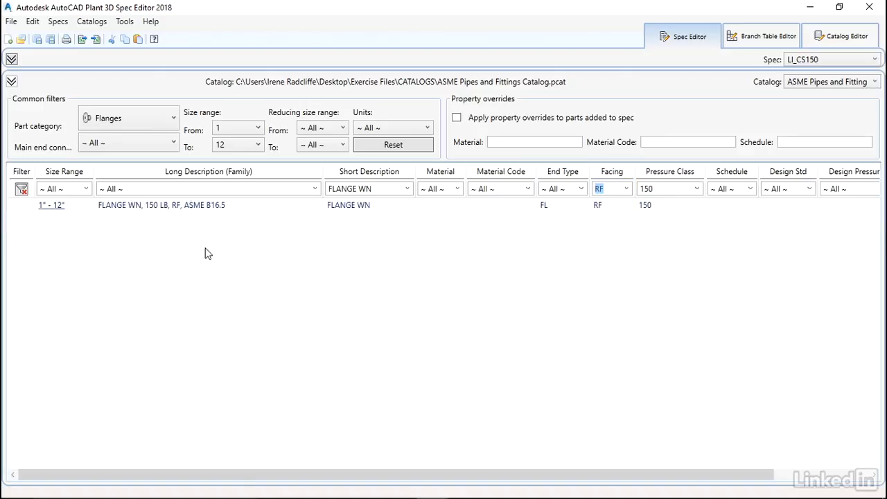
{"action": "left_click", "coordinate": [213, 206]}
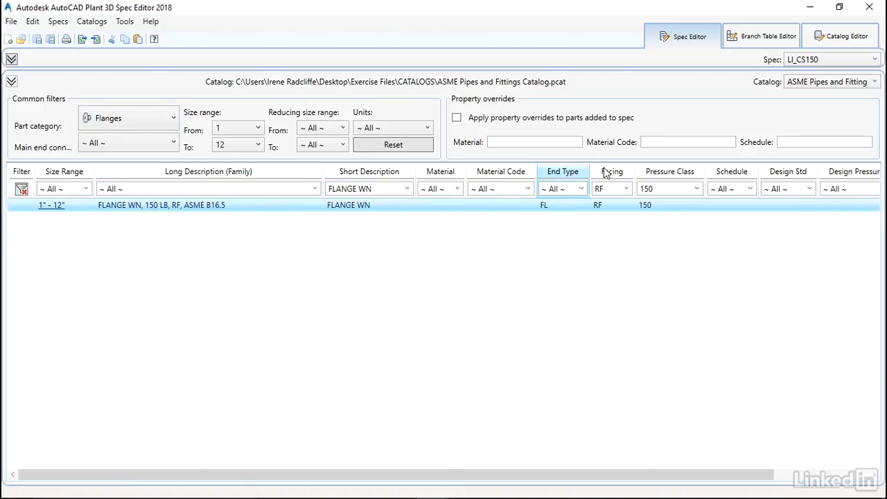
Check the material filter choices for the selected flange, keeping the filter at All.
{"action": "left_click_drag", "start_coordinate": [743, 469], "coordinate": [760, 468]}
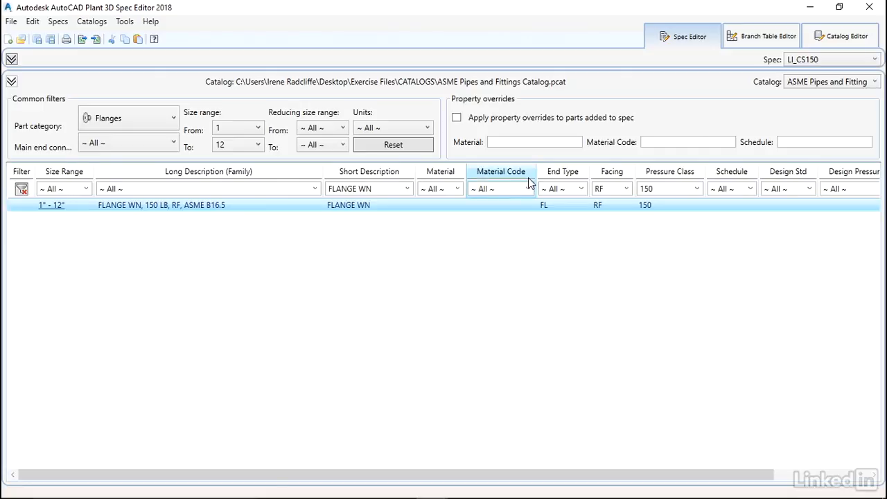
{"action": "left_click", "coordinate": [456, 189]}
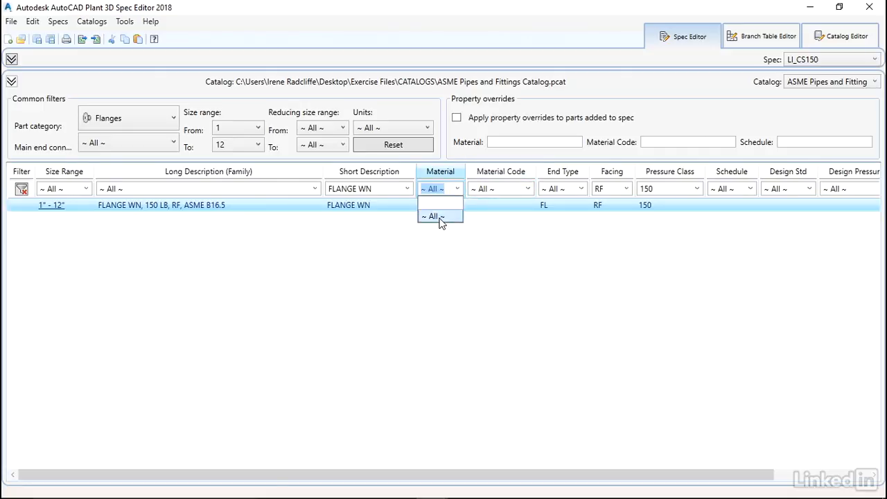
{"action": "left_click", "coordinate": [432, 214]}
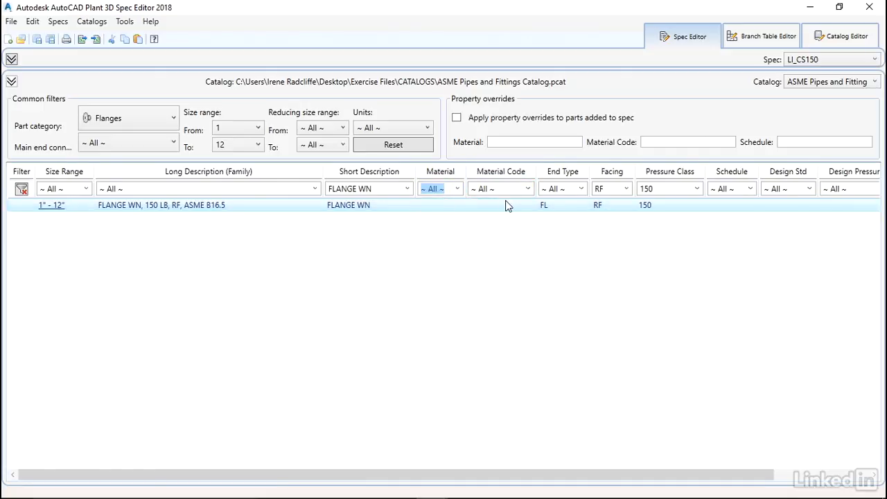
Change the part category to Fittings and clear the column filters.
{"action": "left_click", "coordinate": [160, 126]}
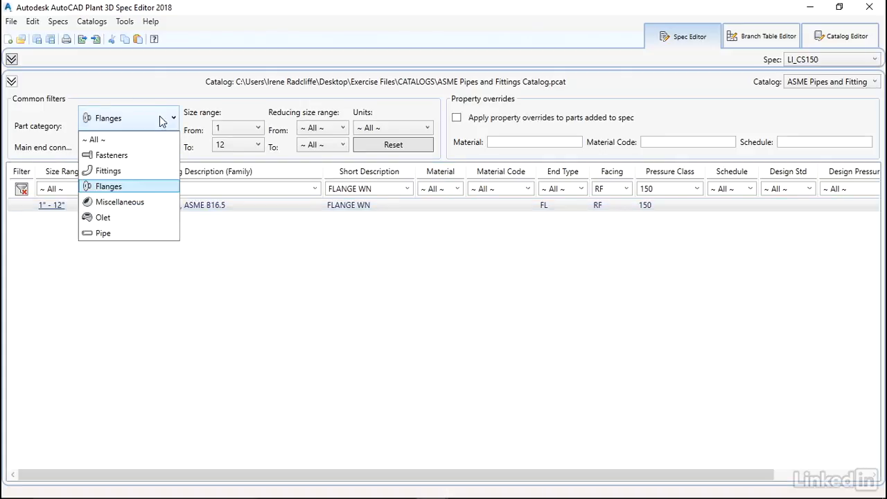
{"action": "left_click", "coordinate": [118, 171]}
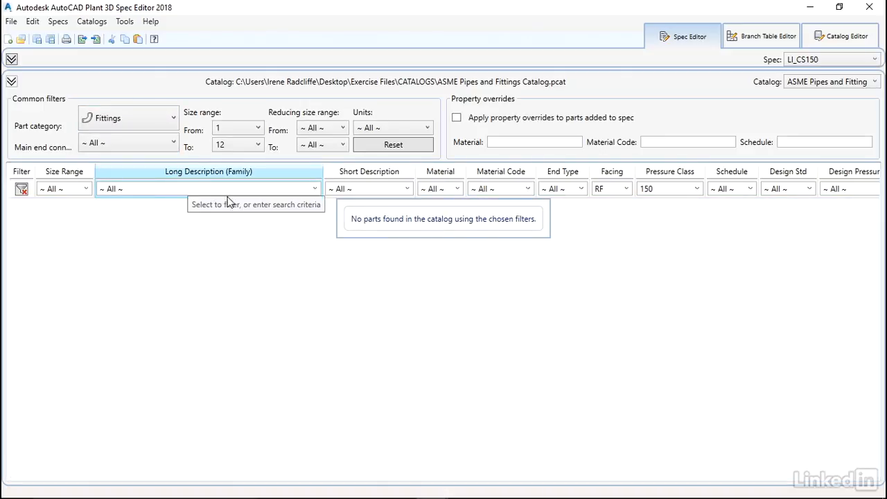
{"action": "left_click", "coordinate": [22, 189]}
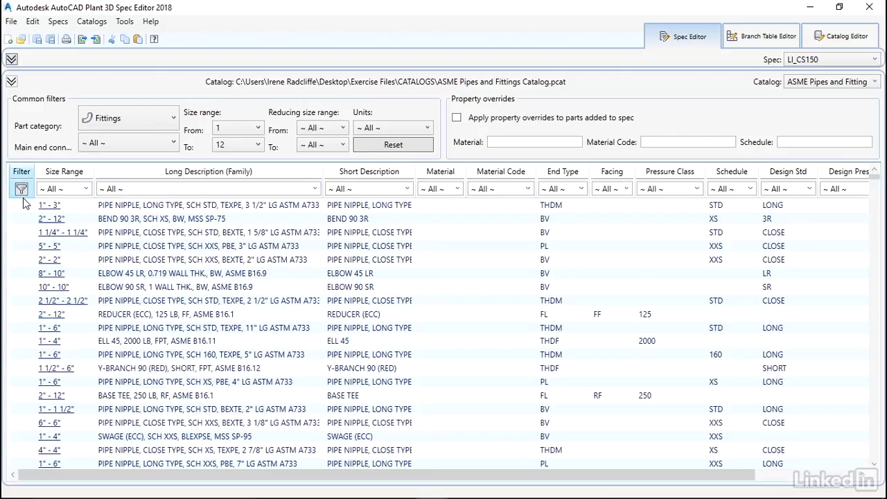
Filter the fittings by the short description REDUCER CONC.
{"action": "left_click", "coordinate": [389, 188]}
{"action": "left_click_drag", "start_coordinate": [427, 218], "coordinate": [428, 312]}
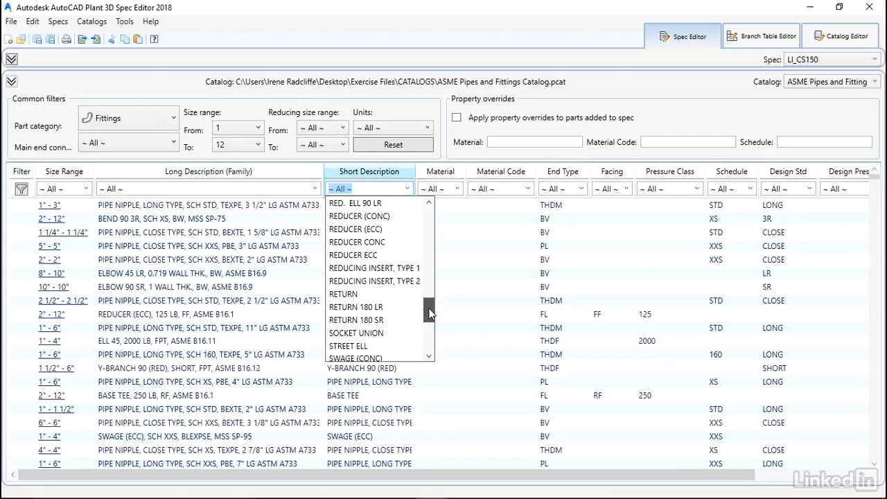
{"action": "left_click", "coordinate": [374, 242]}
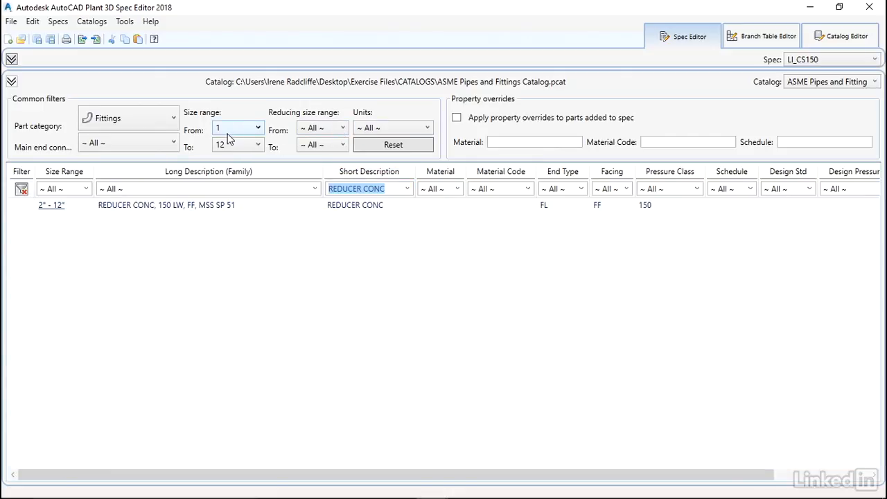
Limit the reducing size range of the concentric reducers from 6 to 10.
{"action": "left_click", "coordinate": [343, 128]}
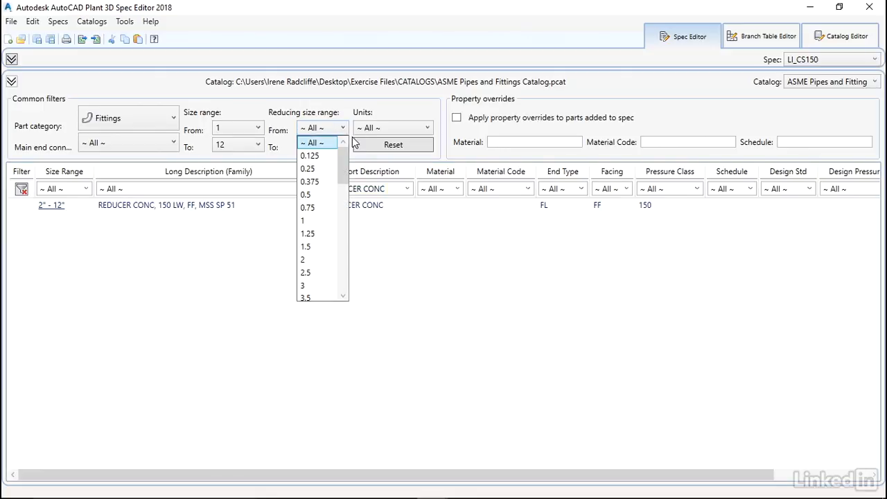
{"action": "key", "text": "Escape"}
{"action": "left_click", "coordinate": [343, 128]}
{"action": "scroll", "coordinate": [340, 173], "scroll_direction": "down", "scroll_amount": 3}
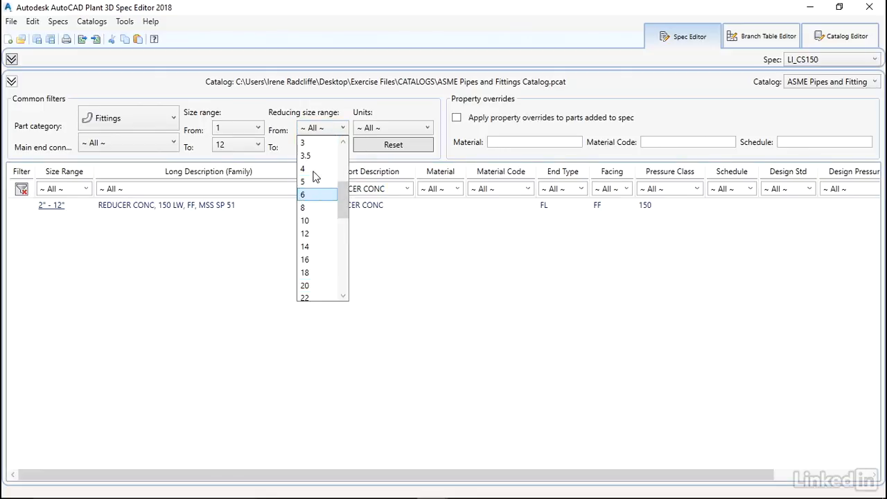
{"action": "left_click", "coordinate": [305, 196]}
{"action": "left_click", "coordinate": [342, 145]}
{"action": "scroll", "coordinate": [342, 190], "scroll_direction": "down", "scroll_amount": 1}
{"action": "left_click_drag", "start_coordinate": [342, 190], "coordinate": [343, 216]}
{"action": "left_click", "coordinate": [320, 251]}
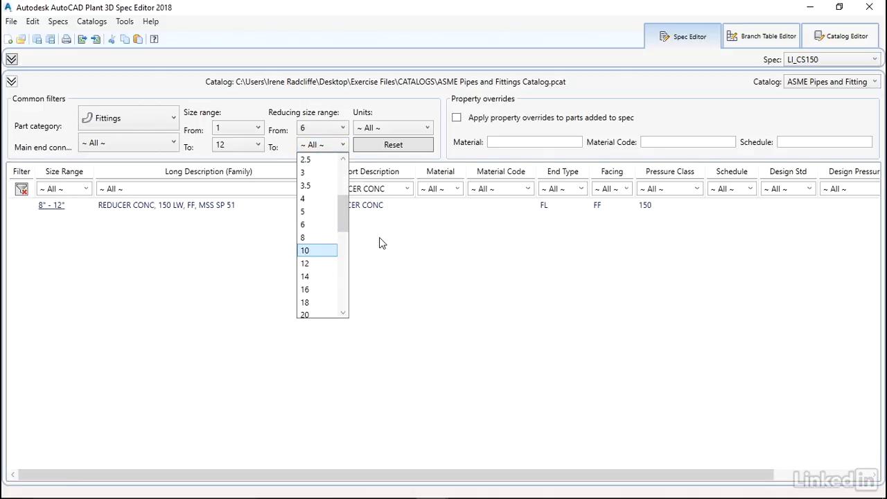